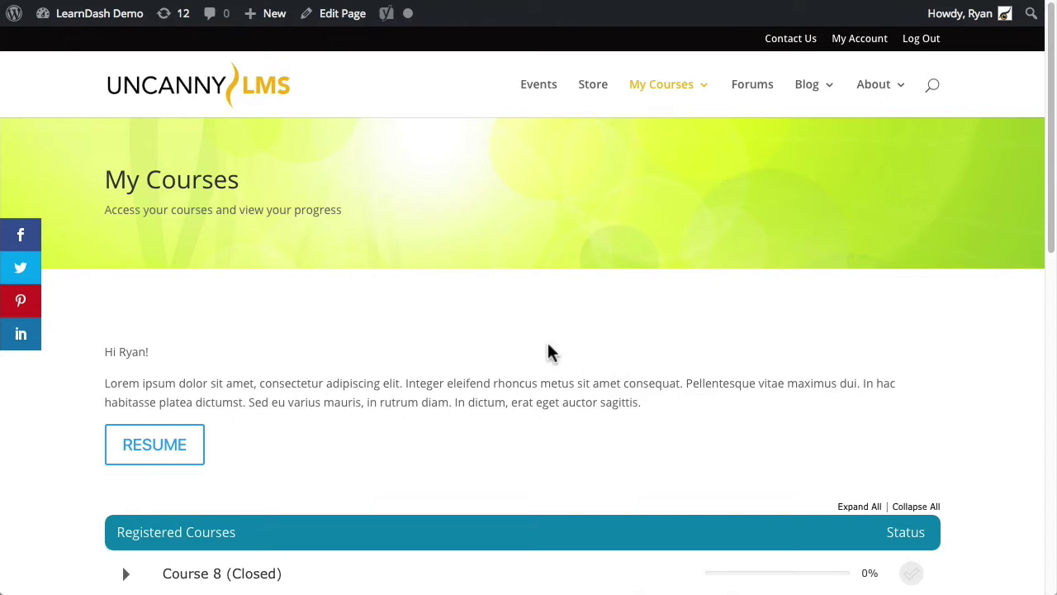
# Step: Expand Course 1 (Closed) in the registered courses list and open its Text & H5P Chart lesson
pyautogui.scroll(-3, 485, 359)
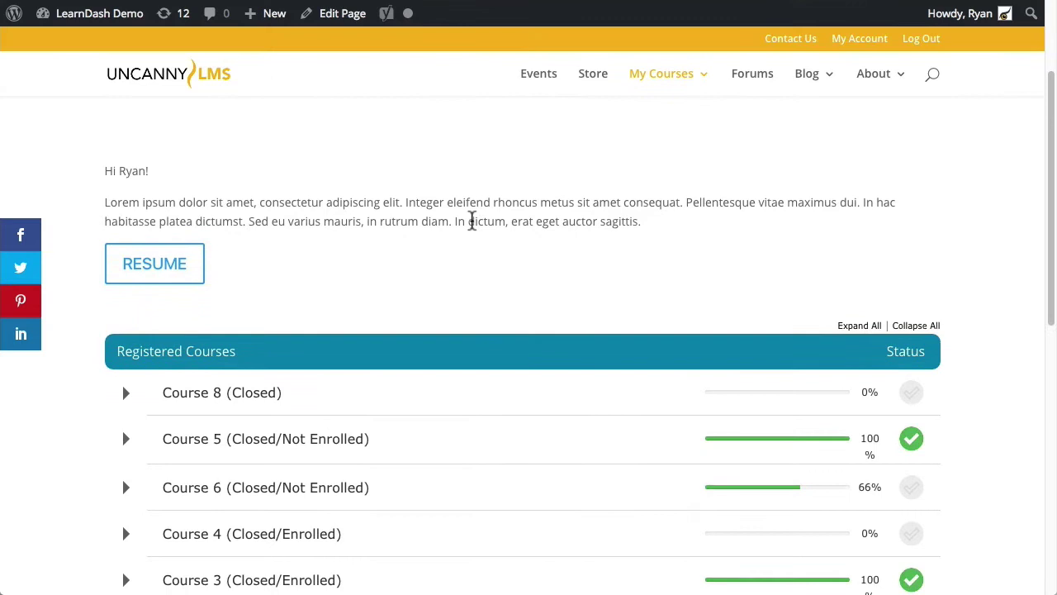
pyautogui.scroll(-2, 460, 236)
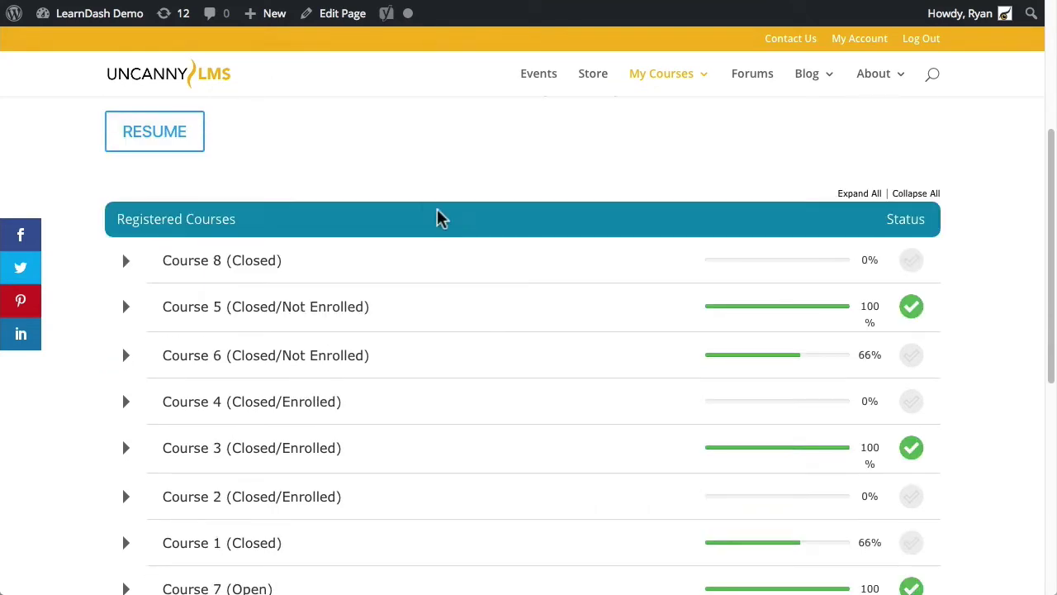
pyautogui.scroll(-1, 424, 212)
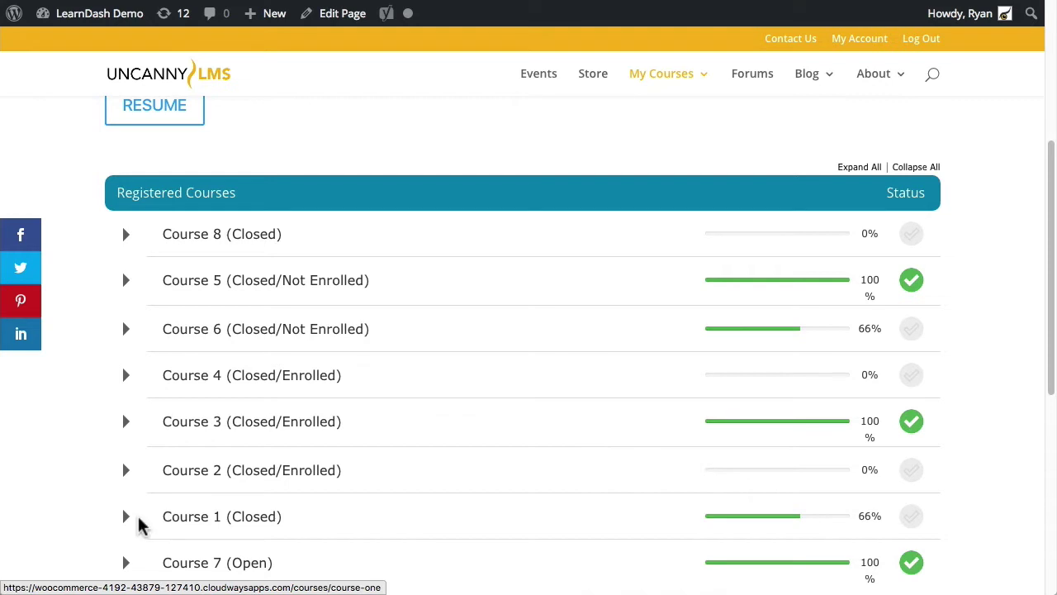
pyautogui.scroll(5, 345, 376)
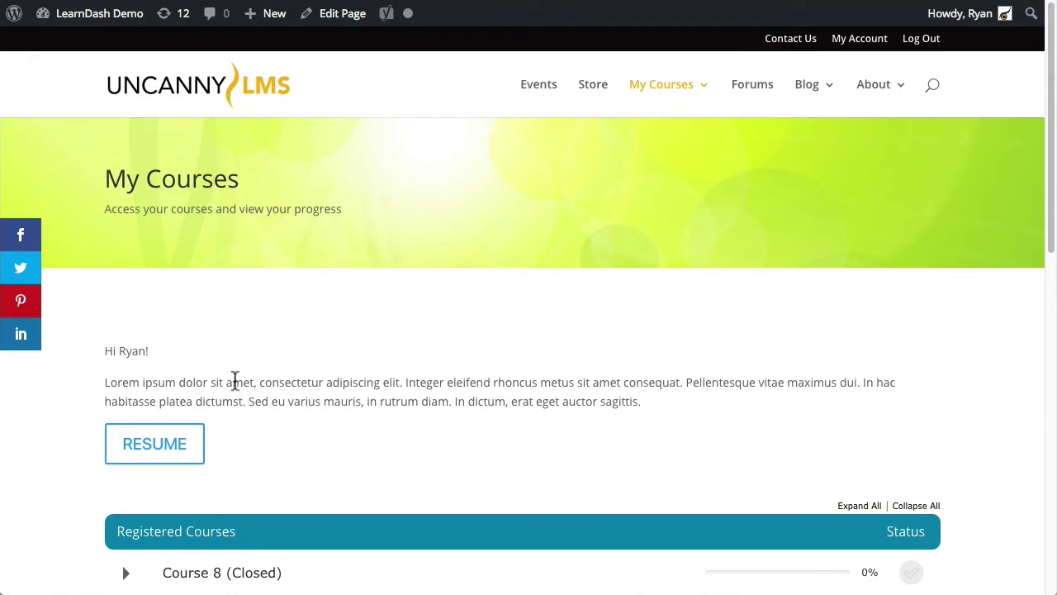
pyautogui.scroll(-4, 443, 406)
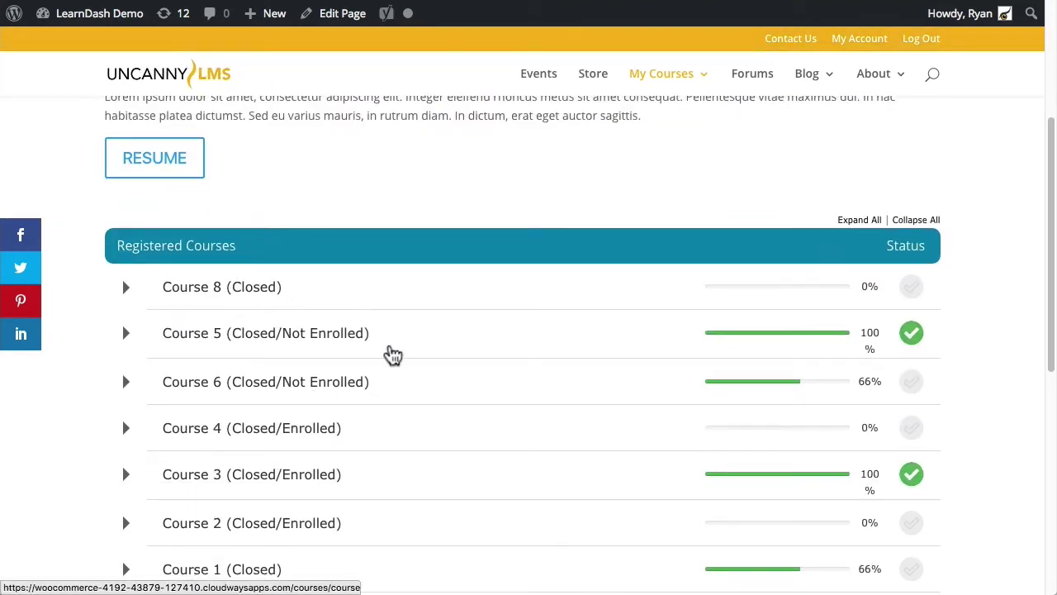
pyautogui.scroll(-2, 390, 355)
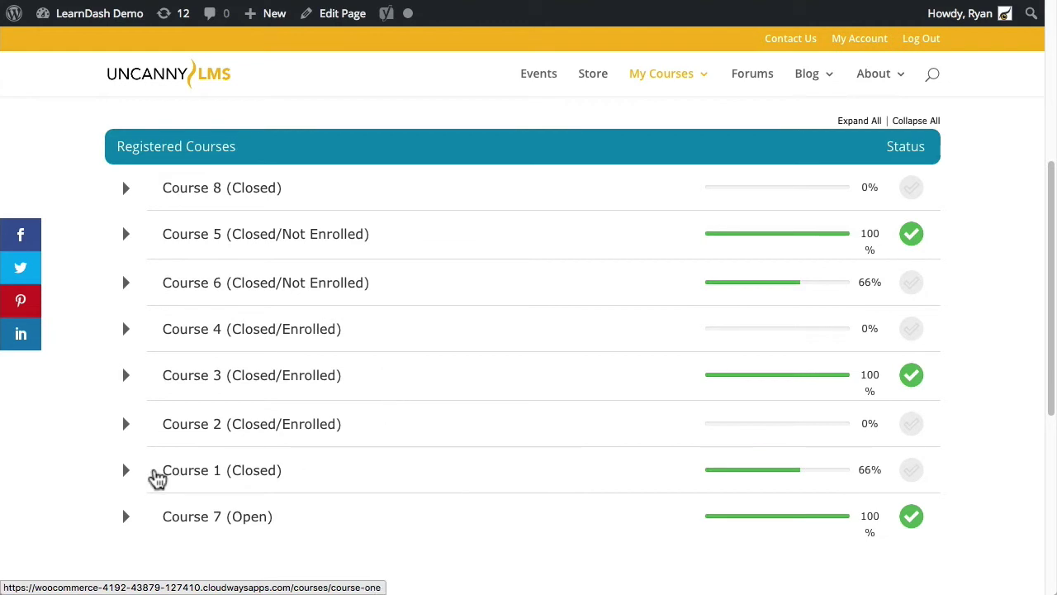
pyautogui.click(131, 471)
pyautogui.scroll(-4, 396, 413)
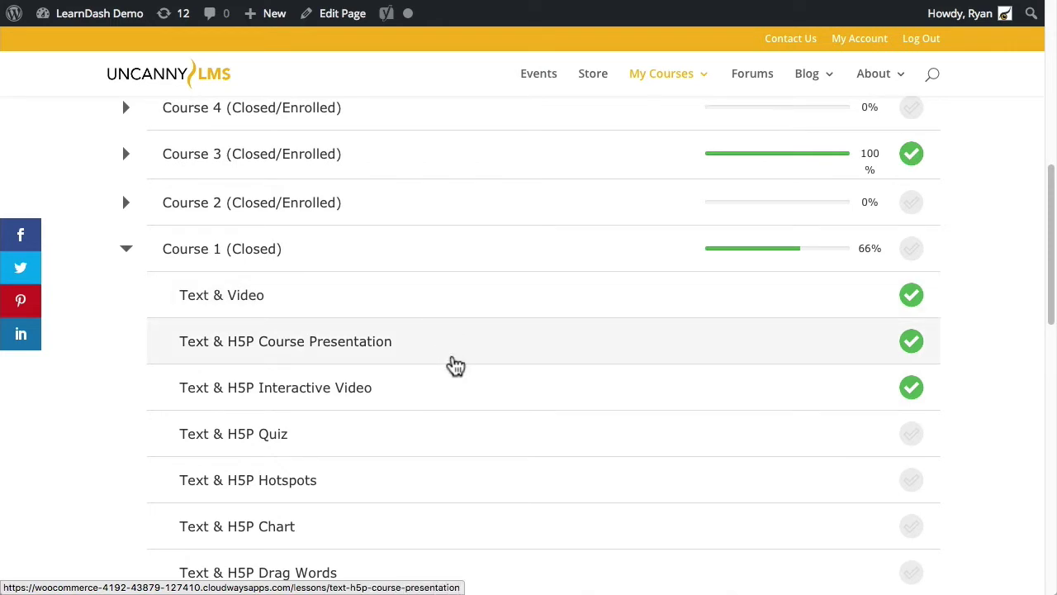
pyautogui.scroll(-2, 455, 364)
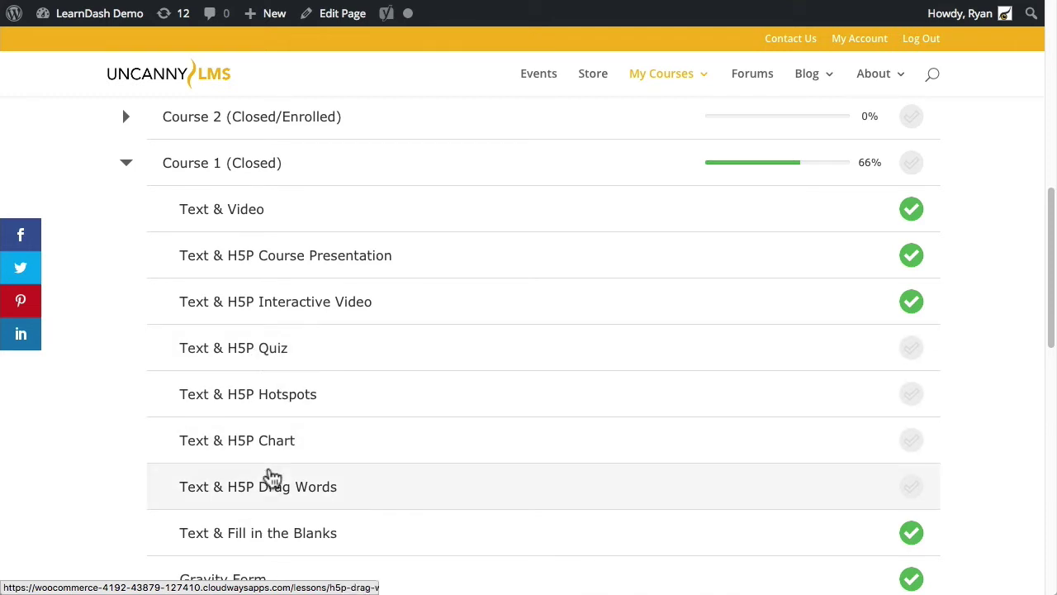
pyautogui.click(269, 444)
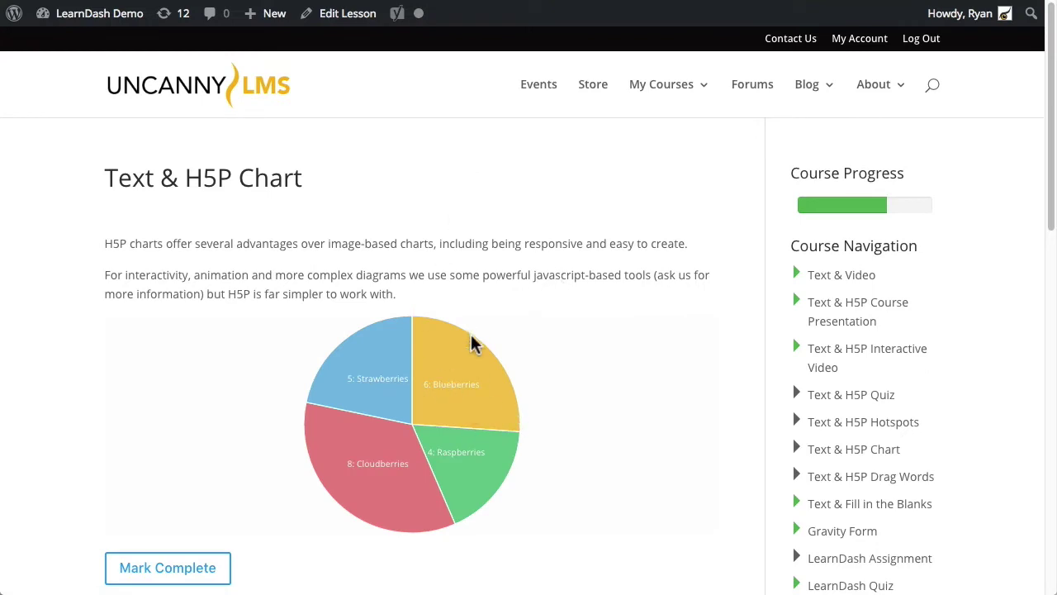
# Step: Check the Text & H5P Chart lesson and the following Drag Words lesson for their completion controls, and return to the chart lesson
pyautogui.scroll(-1, 255, 261)
pyautogui.scroll(-1, 399, 400)
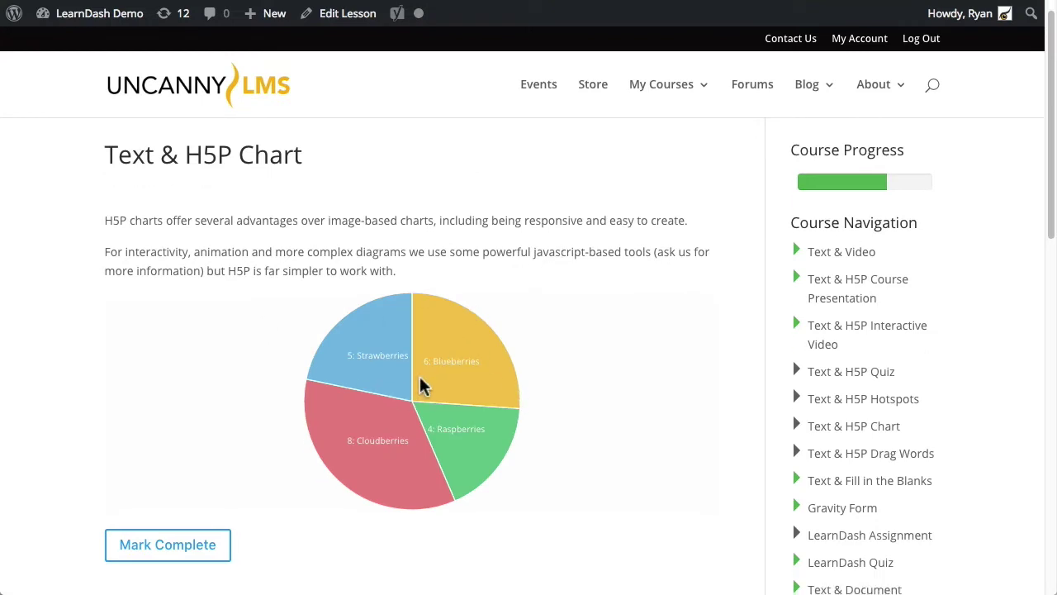
pyautogui.scroll(-1, 418, 380)
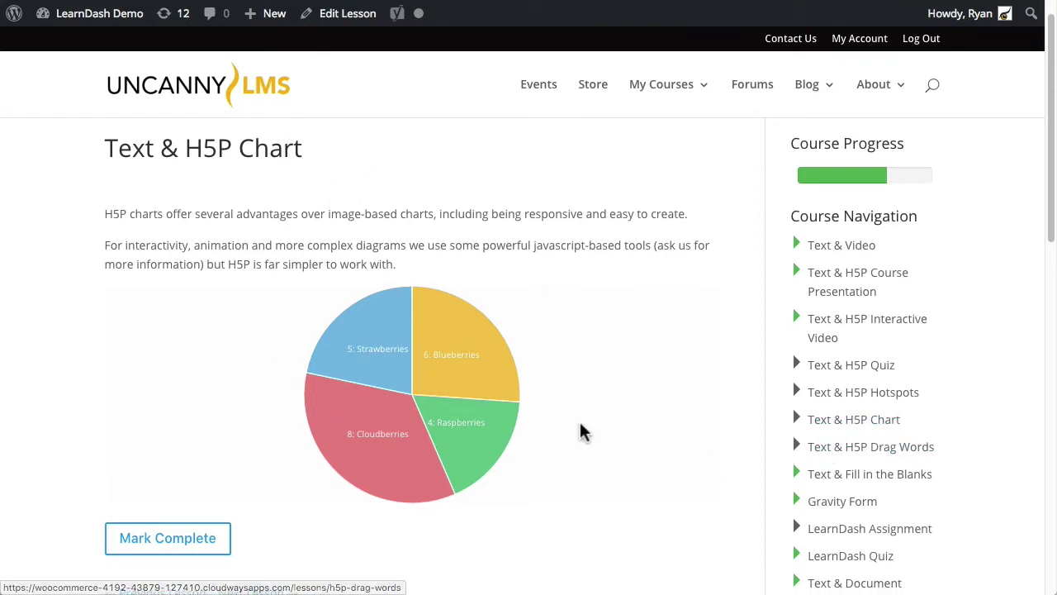
pyautogui.scroll(-2, 314, 463)
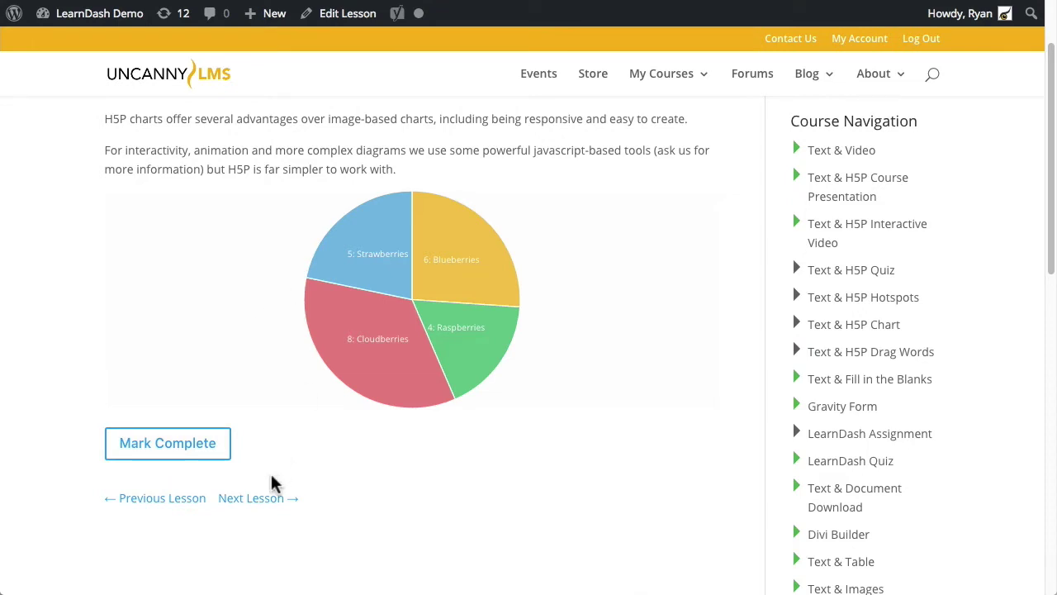
pyautogui.click(254, 505)
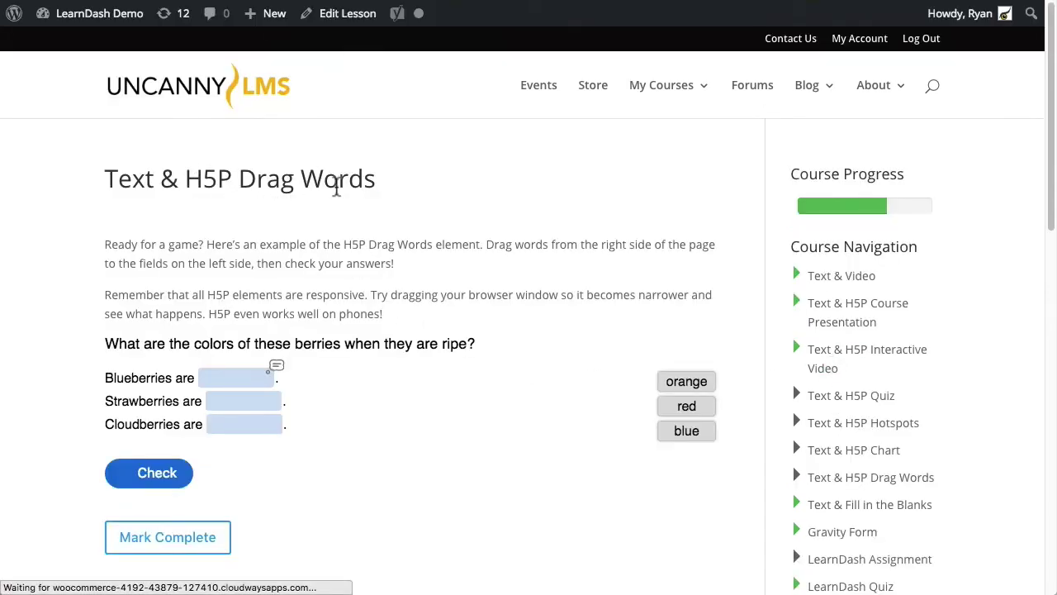
pyautogui.scroll(-1, 531, 415)
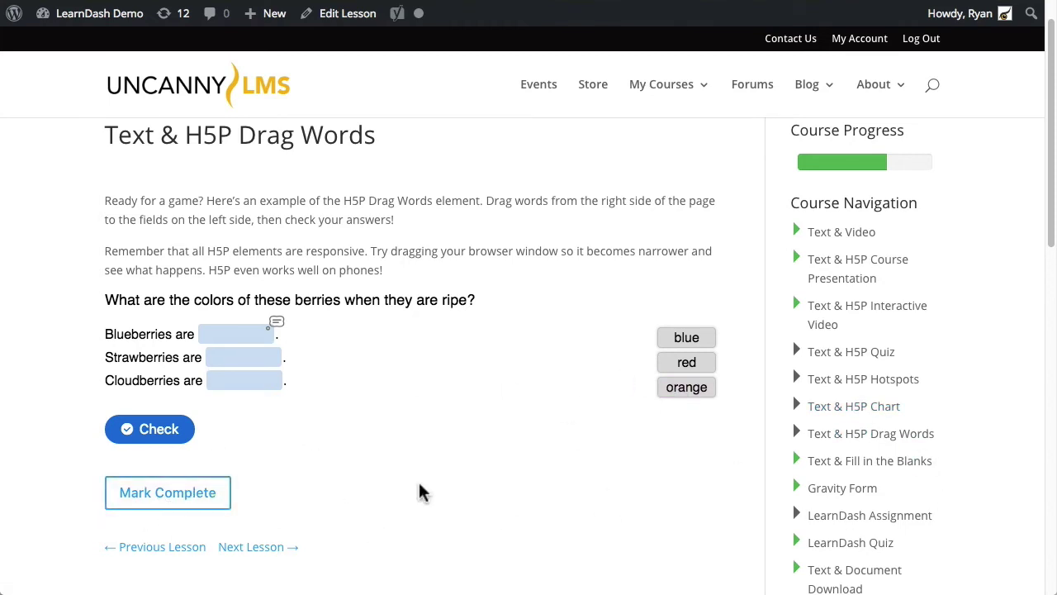
pyautogui.click(190, 548)
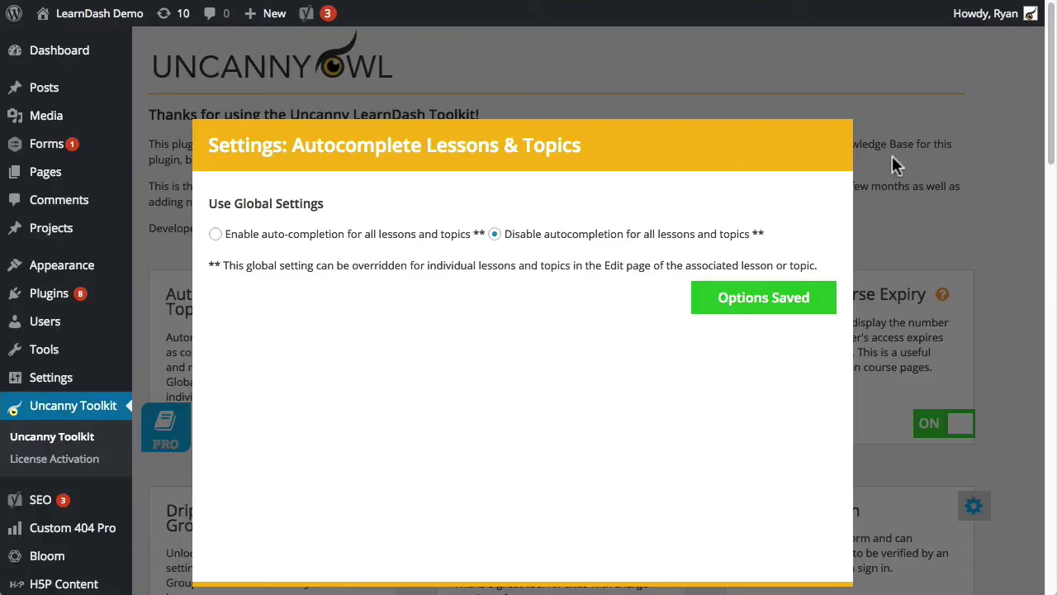
# Step: In the Uncanny Toolkit's Autocomplete Lessons & Topics settings, enable auto-completion for all lessons and topics and save the settings
pyautogui.click(912, 161)
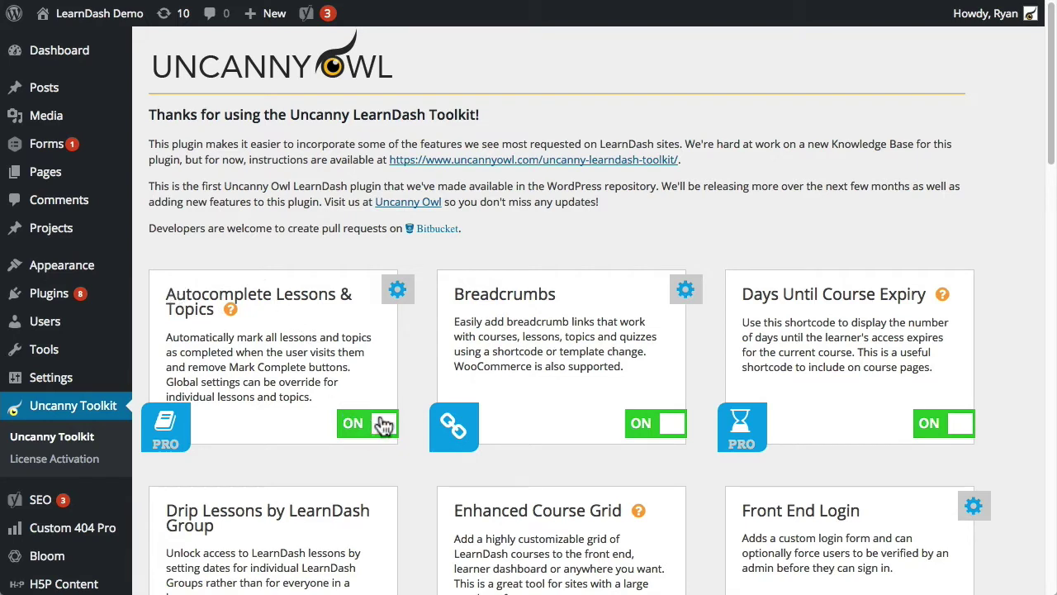
pyautogui.click(397, 289)
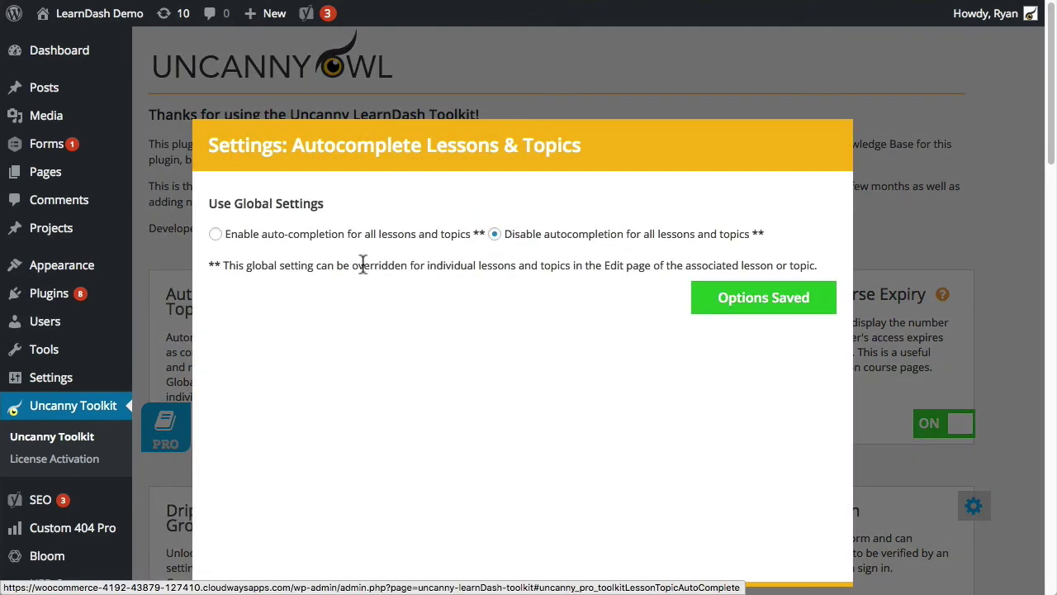
pyautogui.click(216, 234)
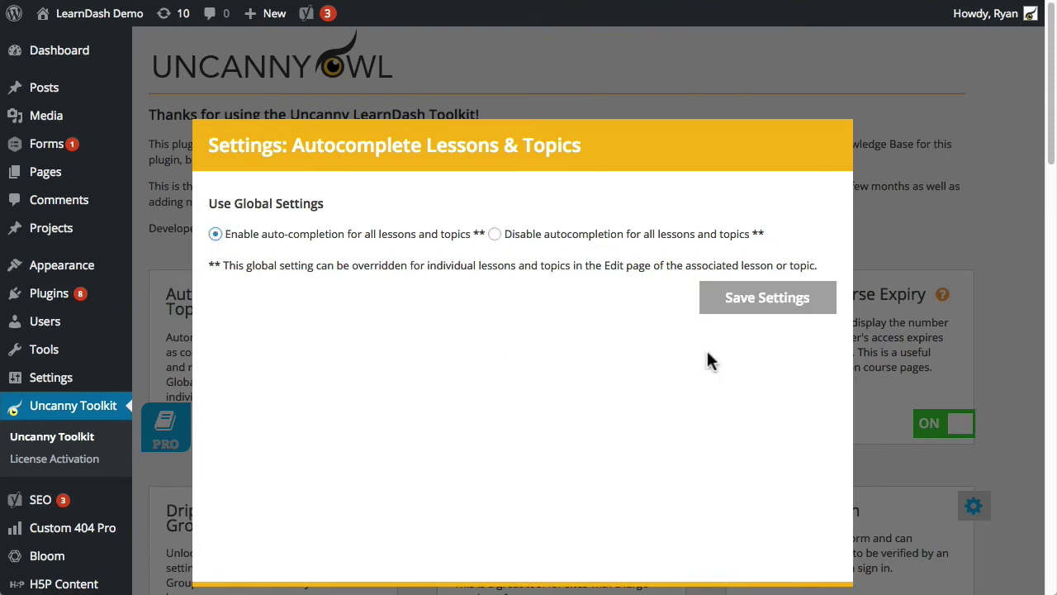
pyautogui.click(776, 299)
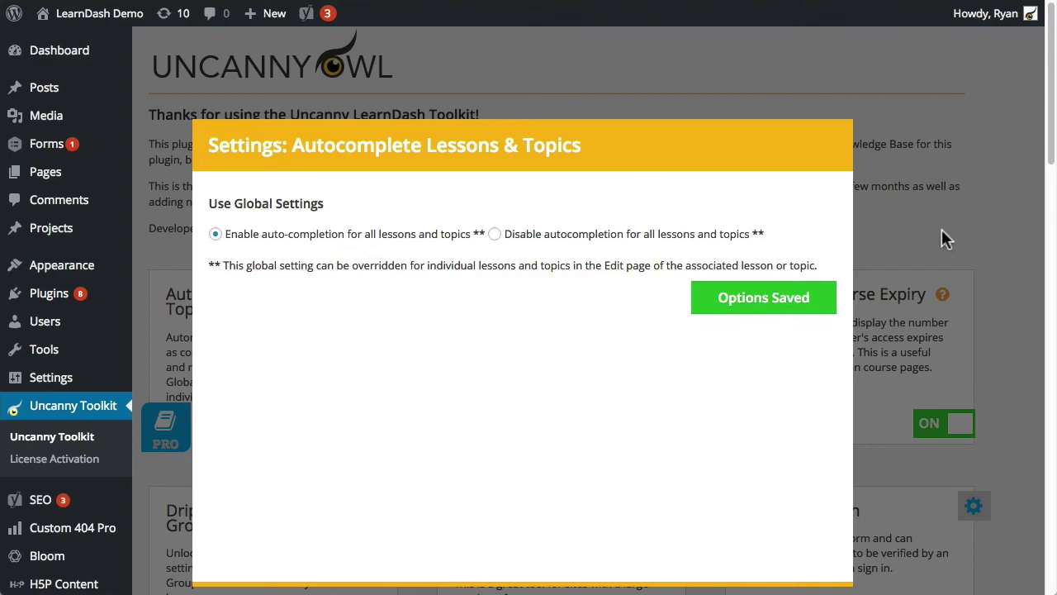
pyautogui.click(929, 208)
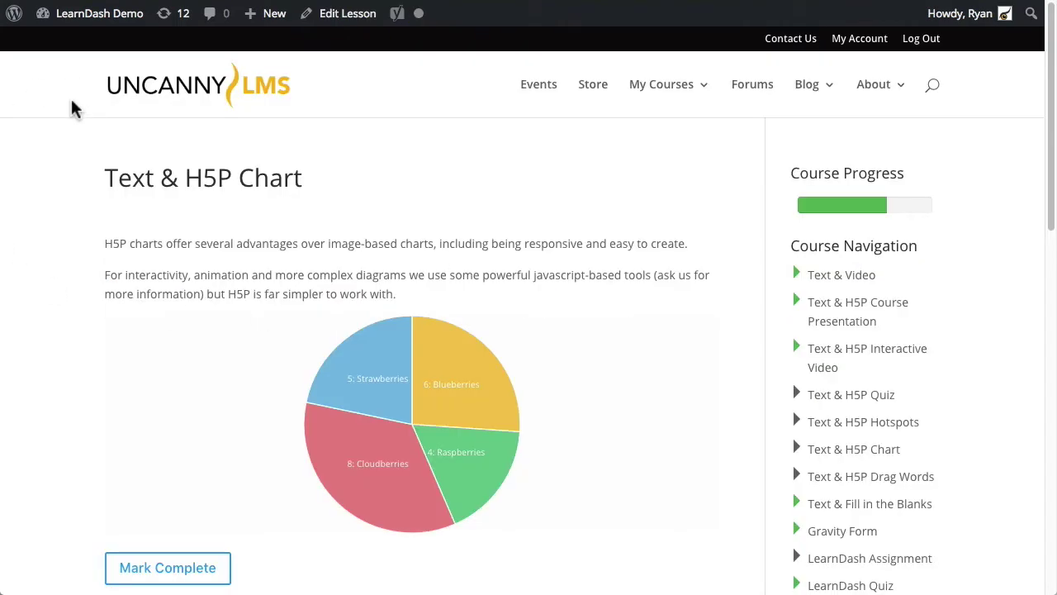
# Step: Reload the Text & H5P Chart lesson, advance to the Drag Words lesson and return to check how course progress responds
pyautogui.click(61, 3)
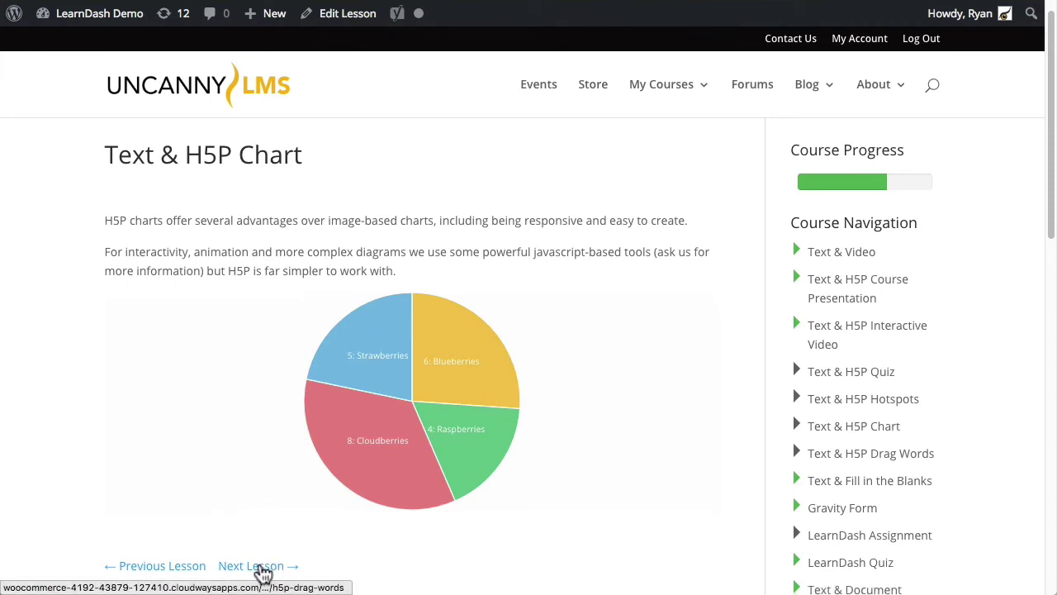
pyautogui.click(262, 568)
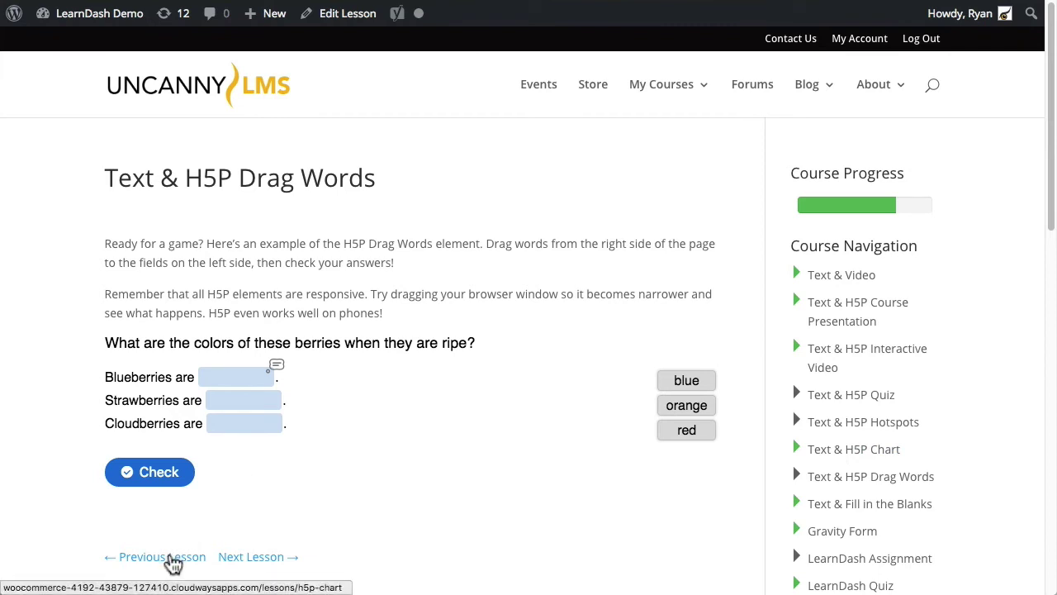
pyautogui.click(172, 560)
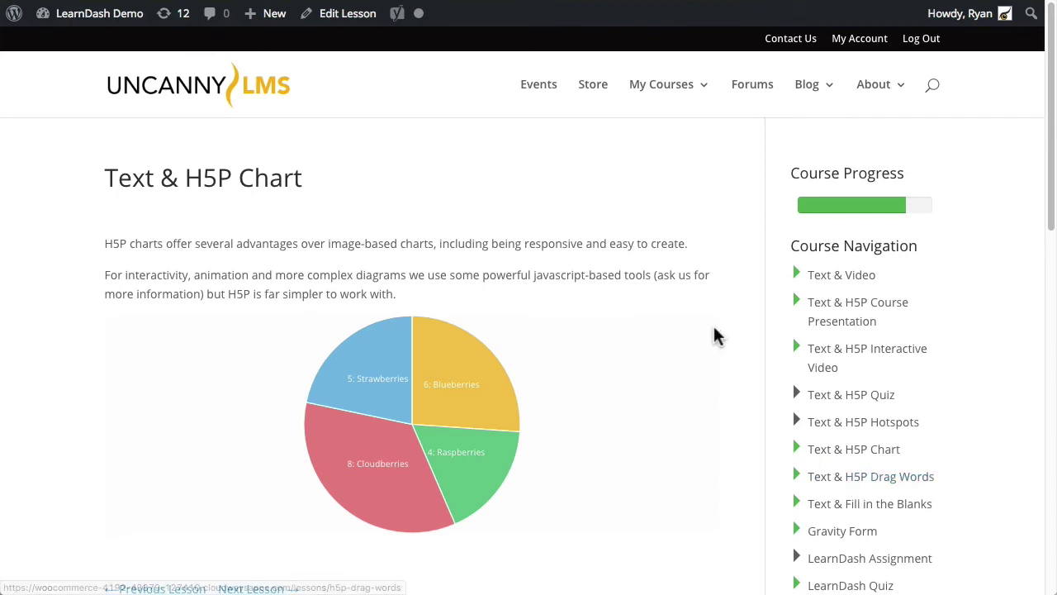
# Step: Open the Course 1 (Closed) page and check the completion status of its lessons
pyautogui.scroll(-4, 715, 336)
pyautogui.click(904, 421)
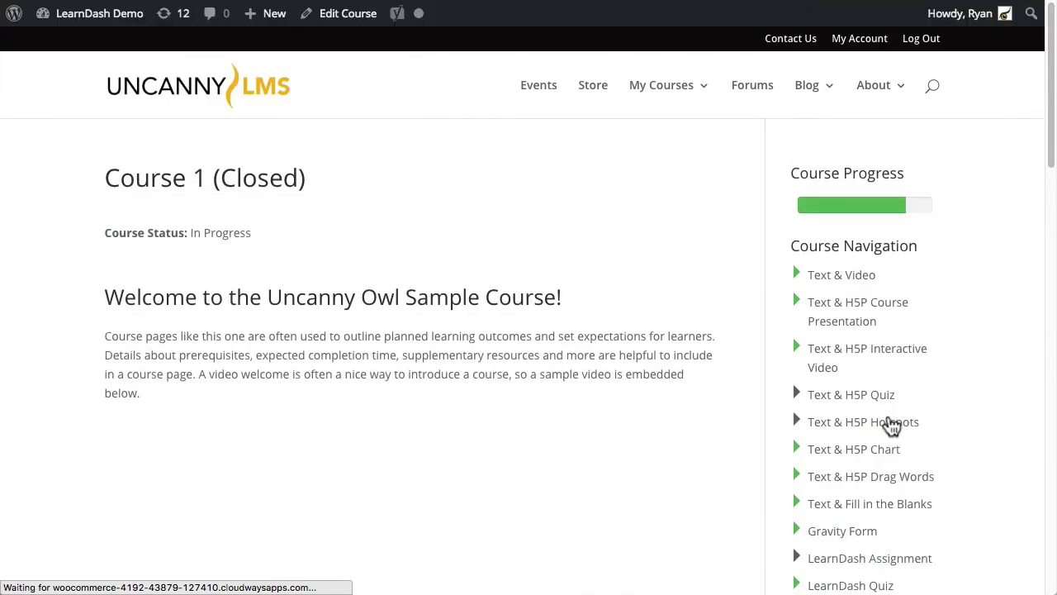
pyautogui.scroll(-8, 734, 396)
pyautogui.scroll(-1, 738, 402)
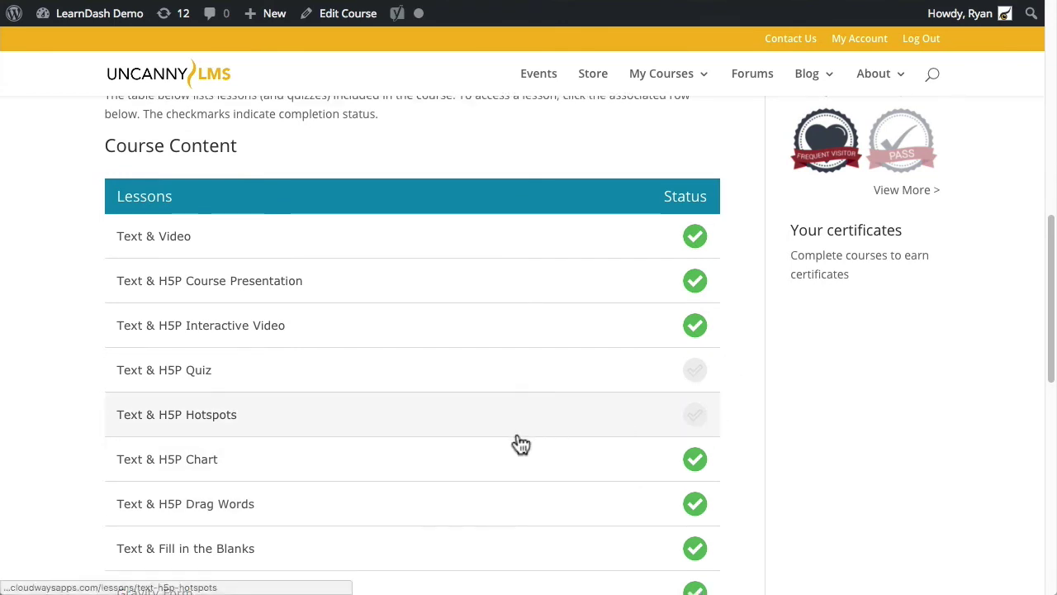
# Step: Reopen the Text & H5P Chart lesson from the course content table and look over its page
pyautogui.click(442, 469)
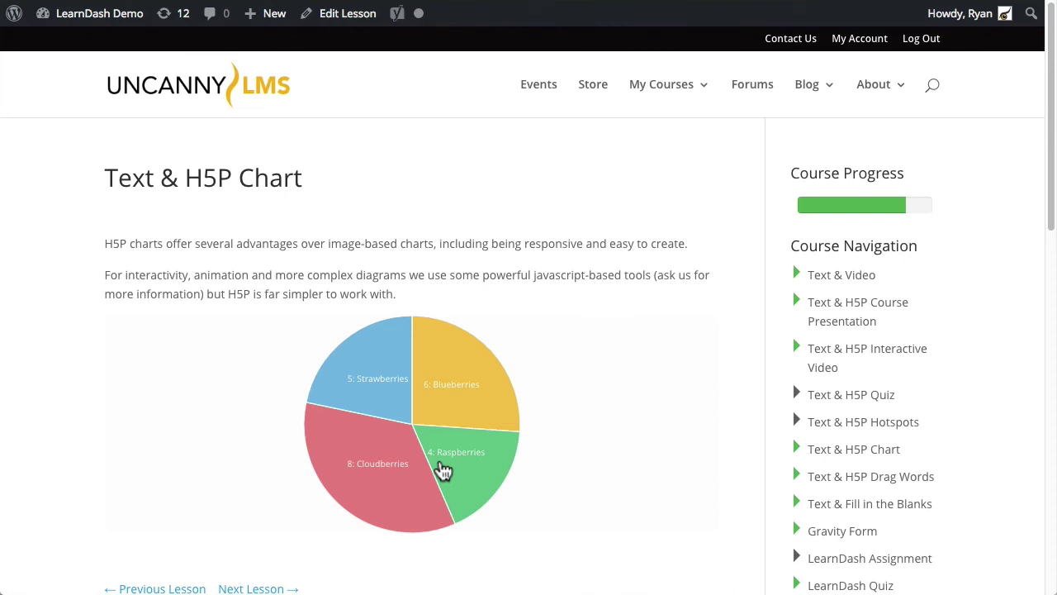
pyautogui.scroll(-3, 281, 382)
pyautogui.scroll(3, 276, 384)
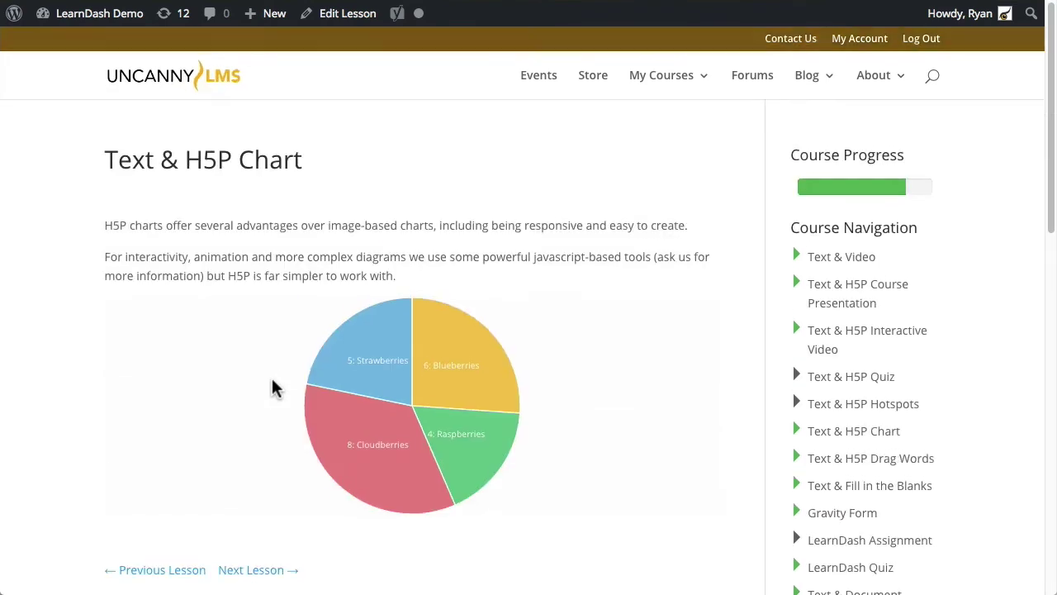
# Step: Open the Text & H5P Chart lesson for editing and view the Auto Complete choices in its Lesson settings without changing them
pyautogui.click(343, 13)
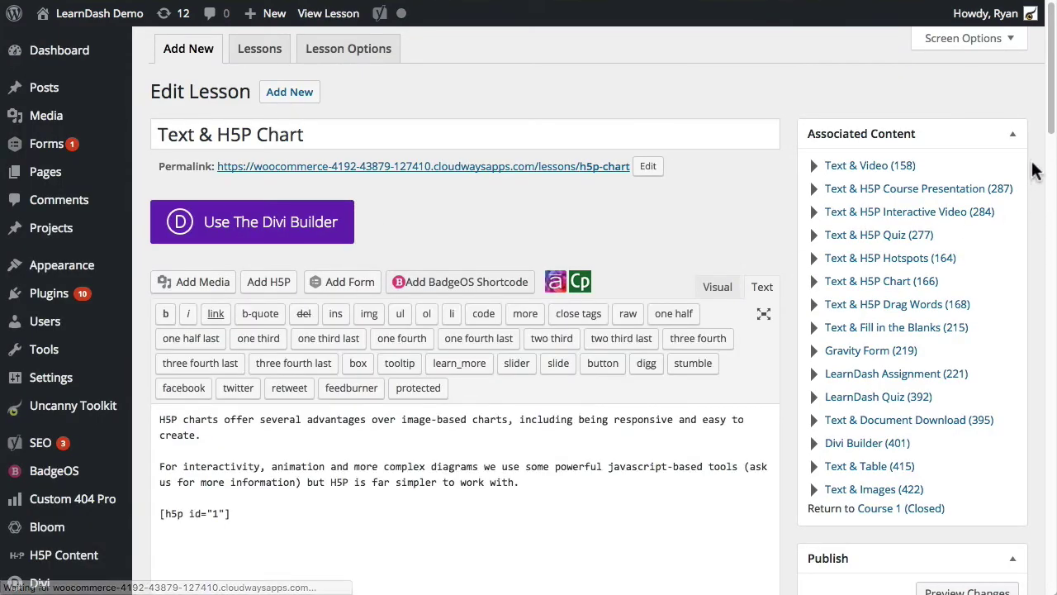
pyautogui.moveTo(1049, 61); pyautogui.dragTo(1030, 422)
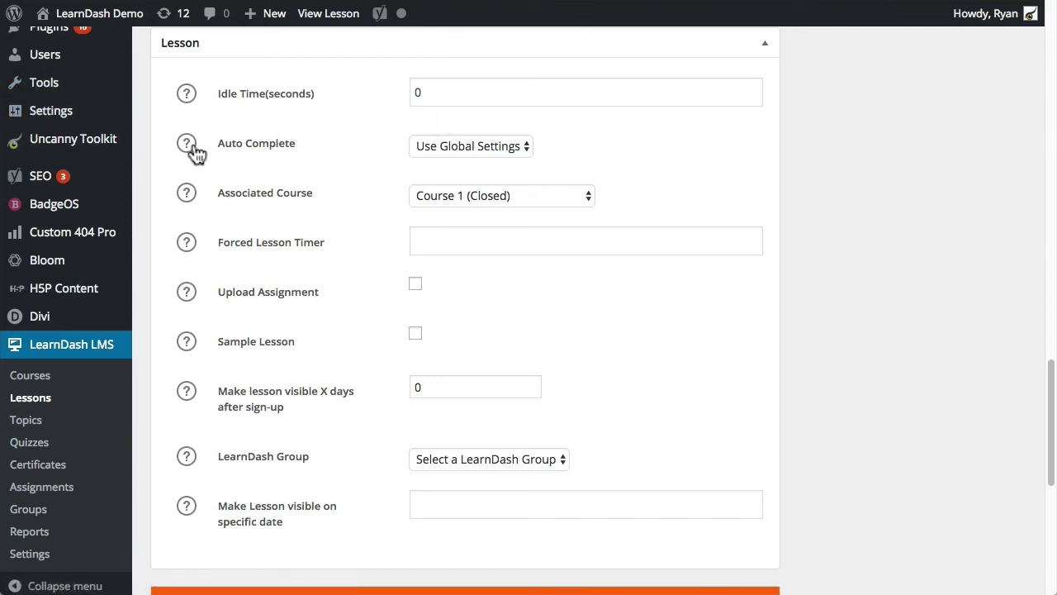
pyautogui.click(498, 148)
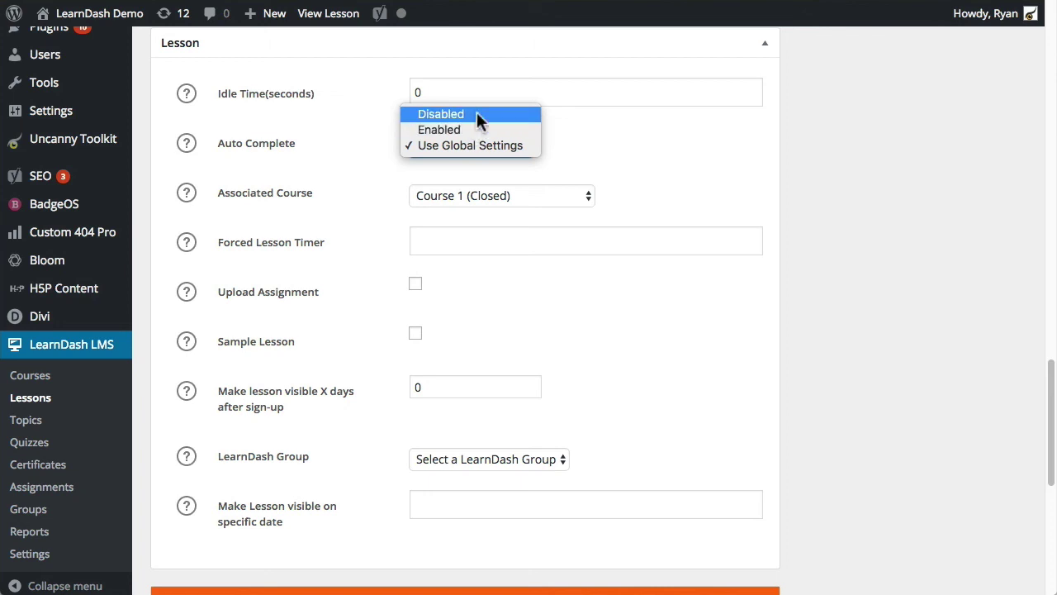
pyautogui.click(805, 164)
pyautogui.scroll(15, 833, 182)
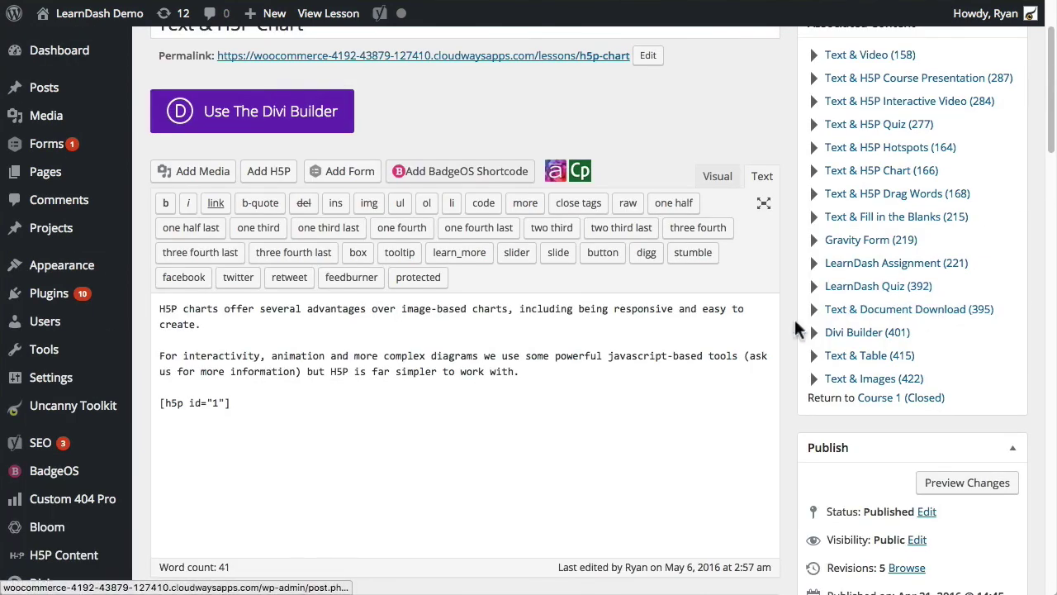
pyautogui.scroll(-1, 701, 394)
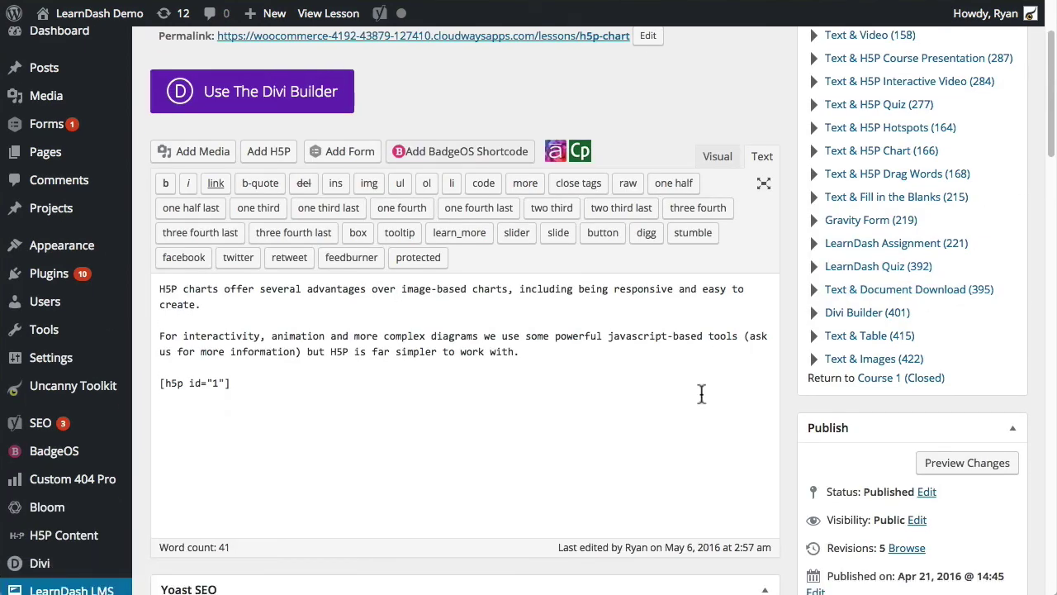